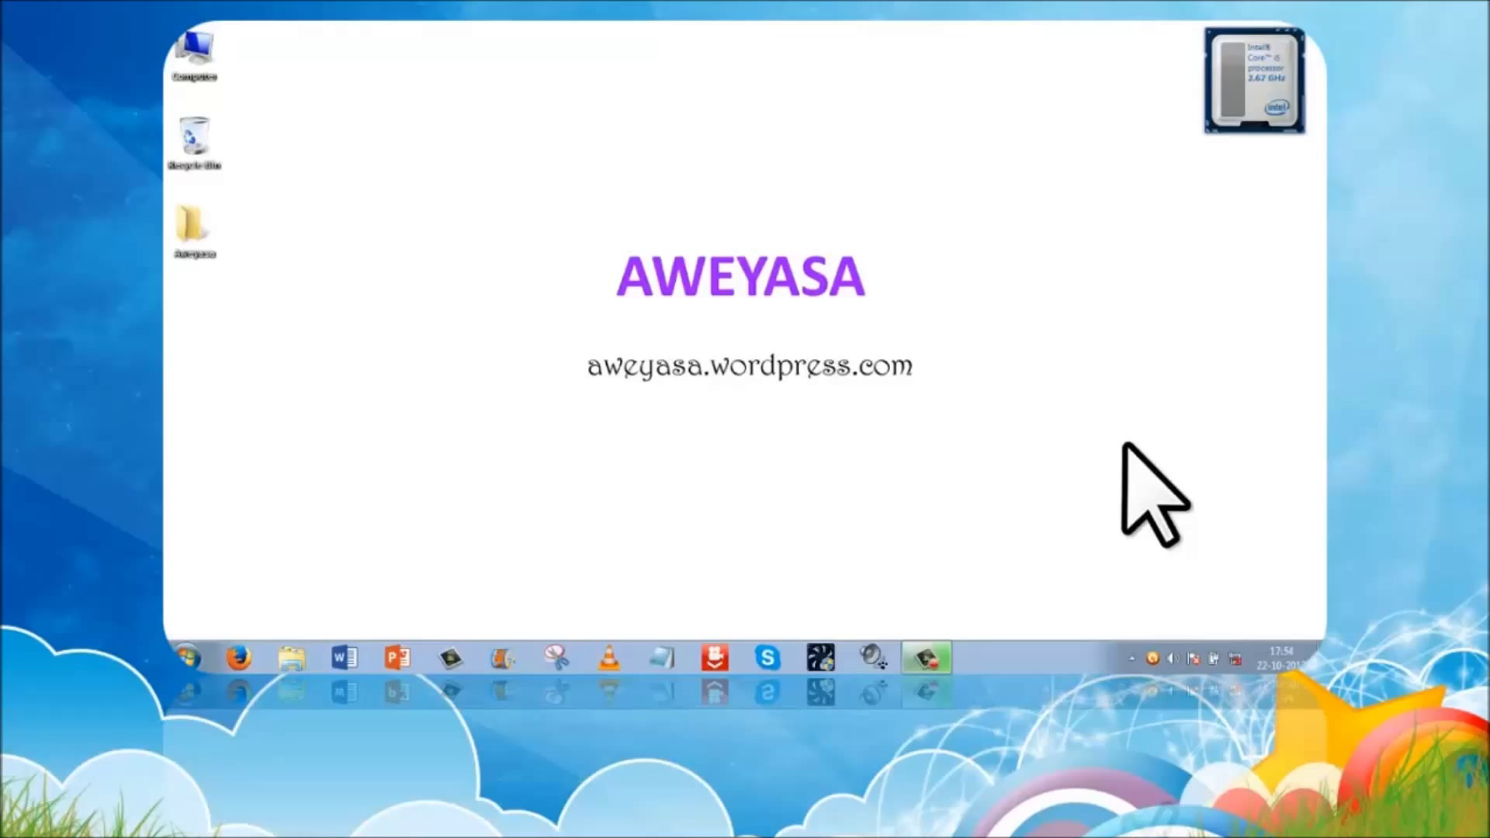
Step: Launch Movie Maker and import the Intro video clip onto the My Movie storyboard
{"action": "left_click", "coordinate": [501, 660]}
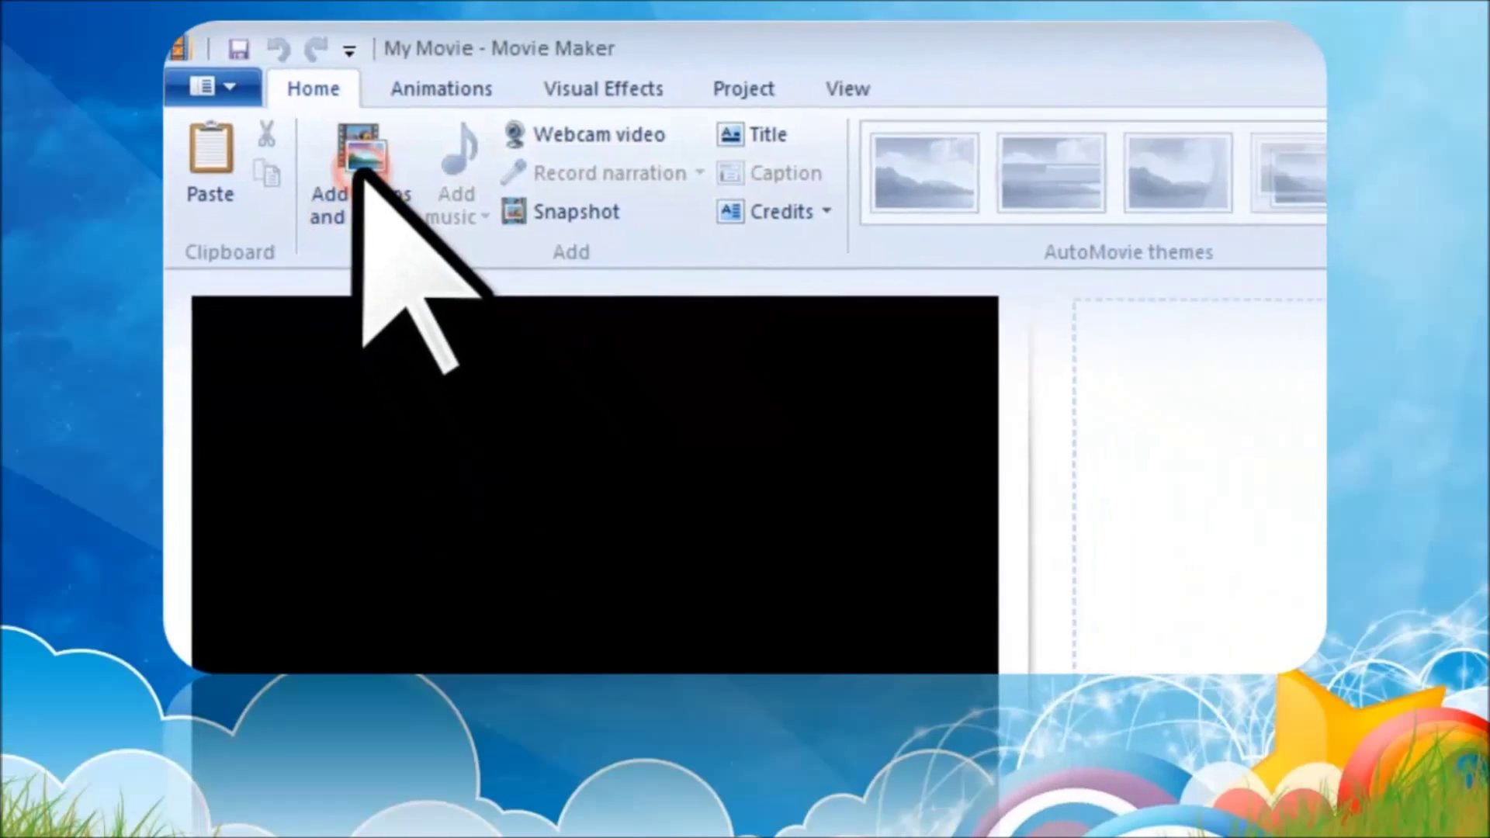
{"action": "left_click", "coordinate": [410, 247]}
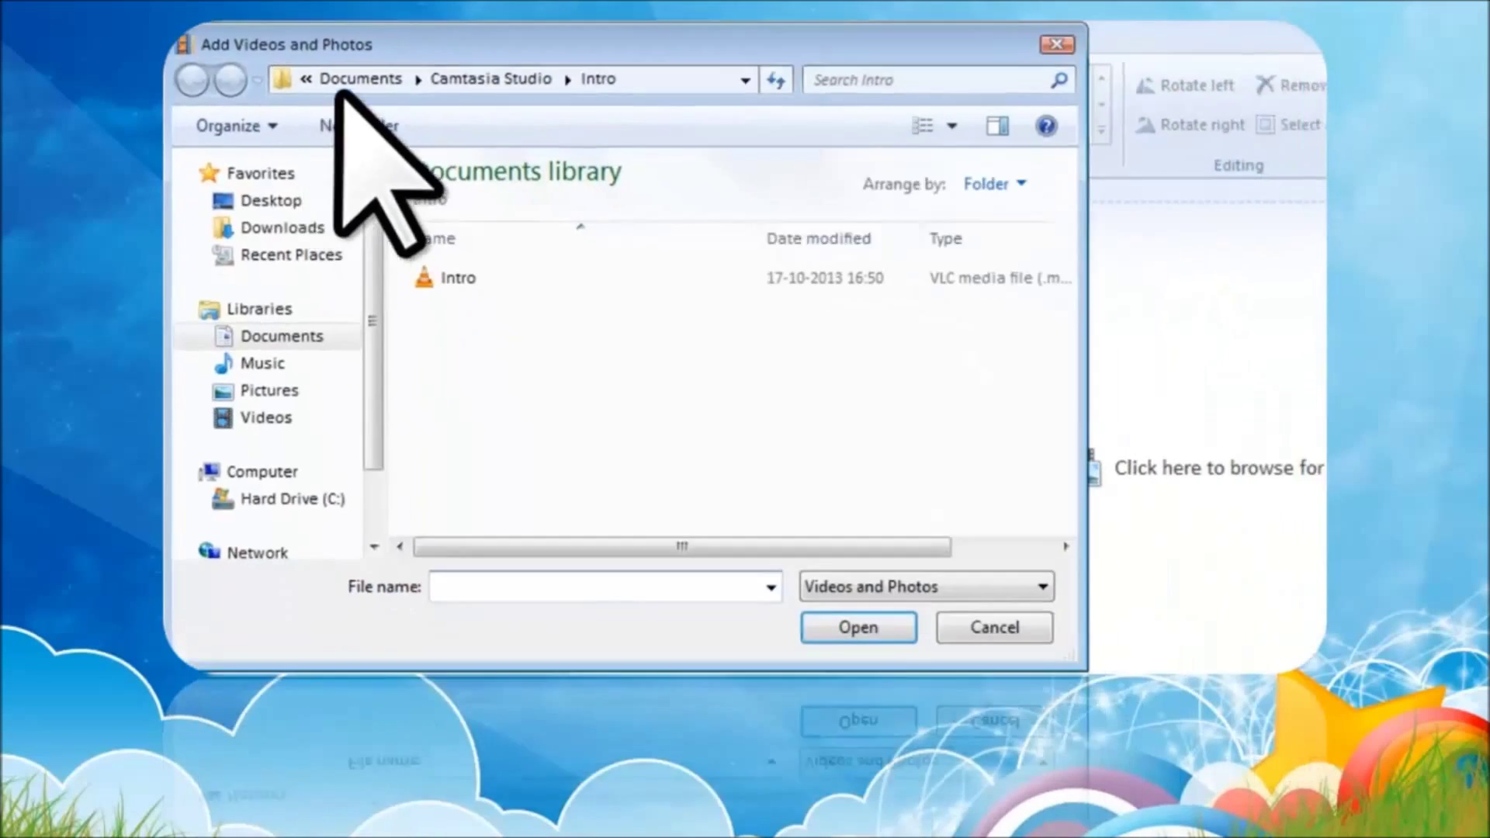
{"action": "double_click", "coordinate": [449, 280]}
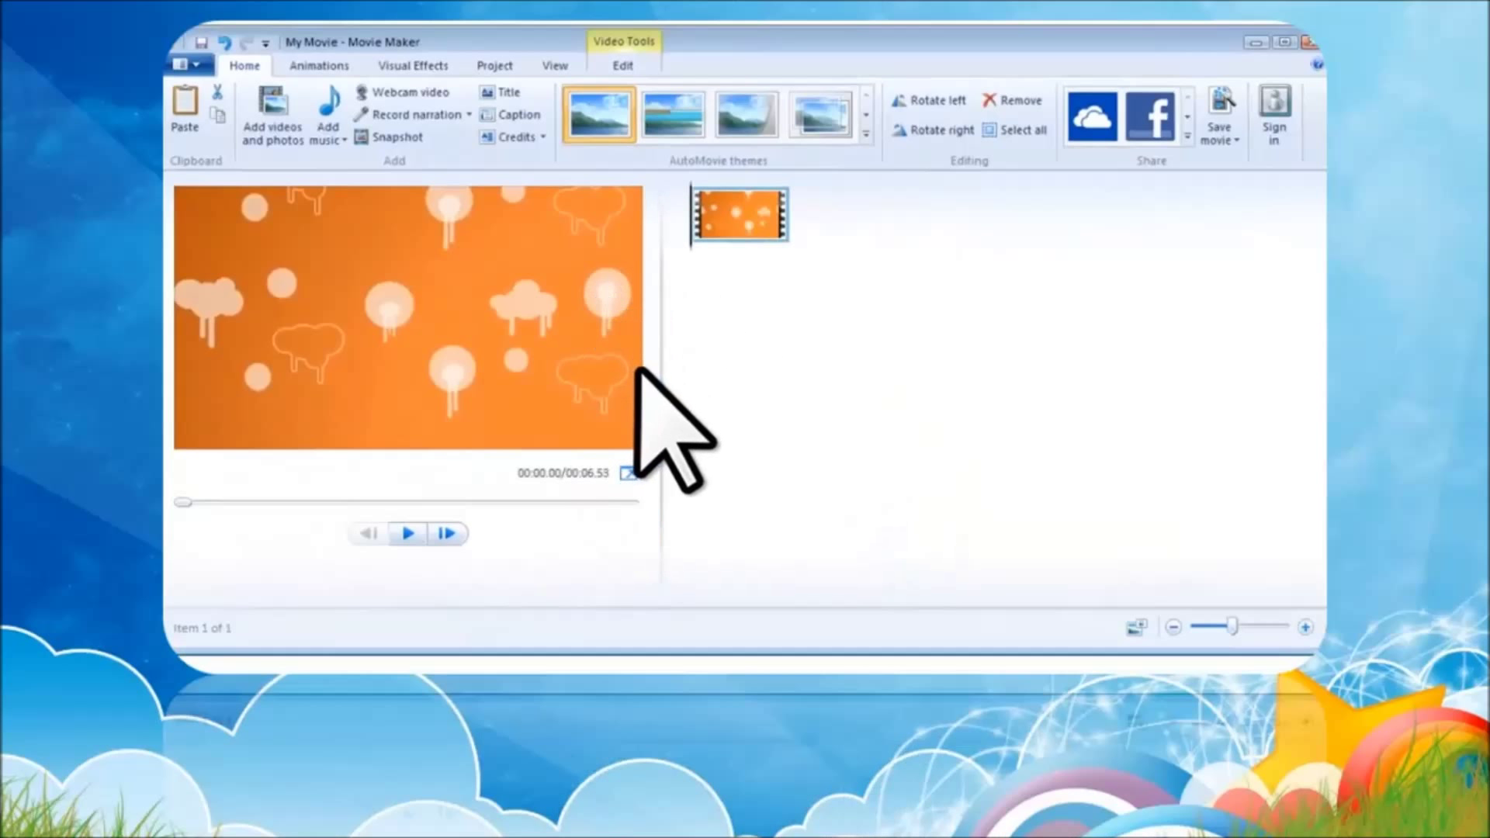
Step: Widen the clip preview pane and bring up the Save movie options list
{"action": "left_click_drag", "start_coordinate": [660, 371], "coordinate": [687, 380]}
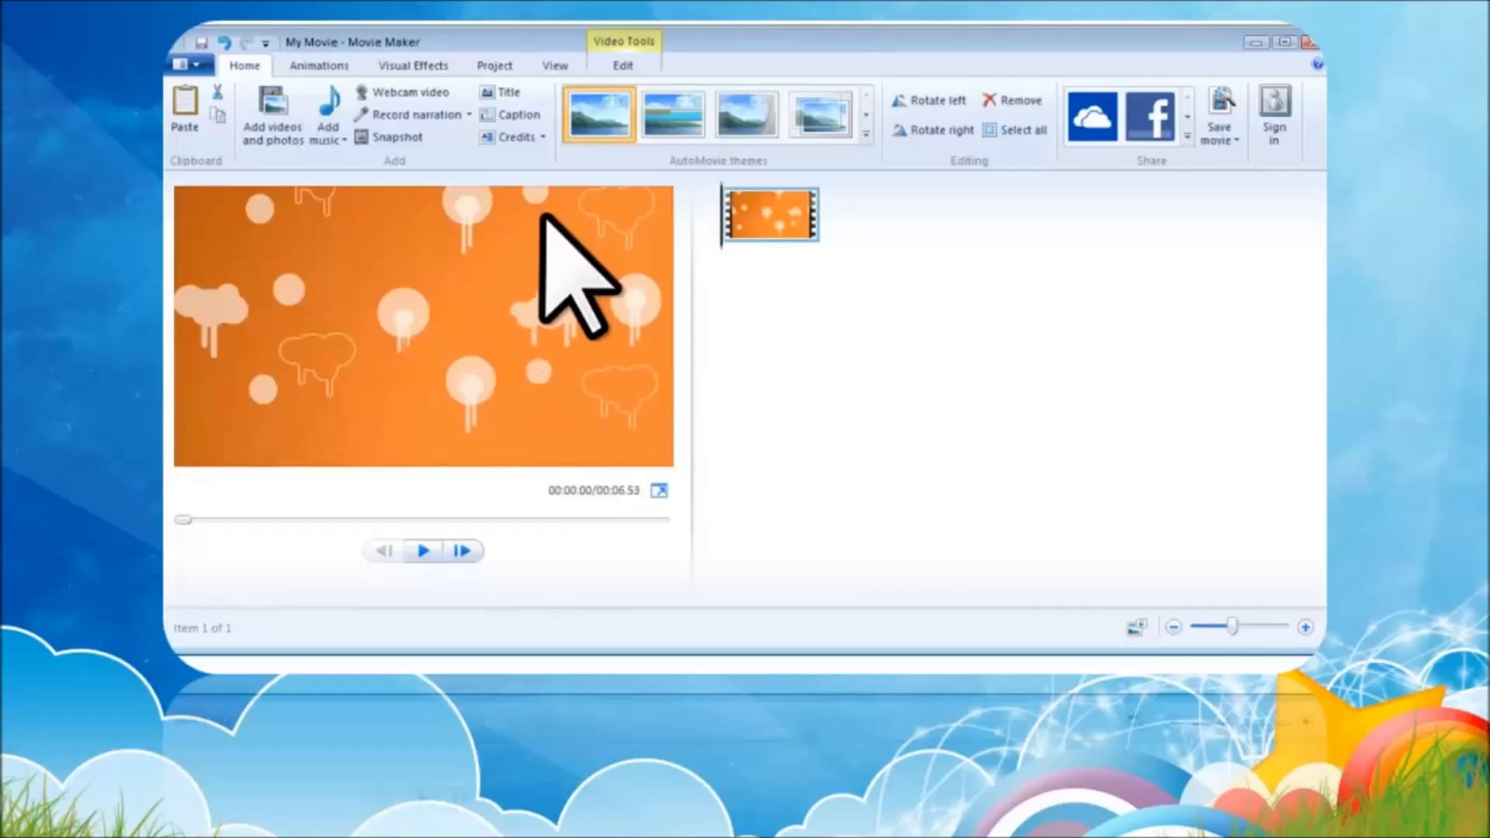
{"action": "left_click", "coordinate": [1223, 139]}
{"action": "mouse_move", "coordinate": [1136, 463]}
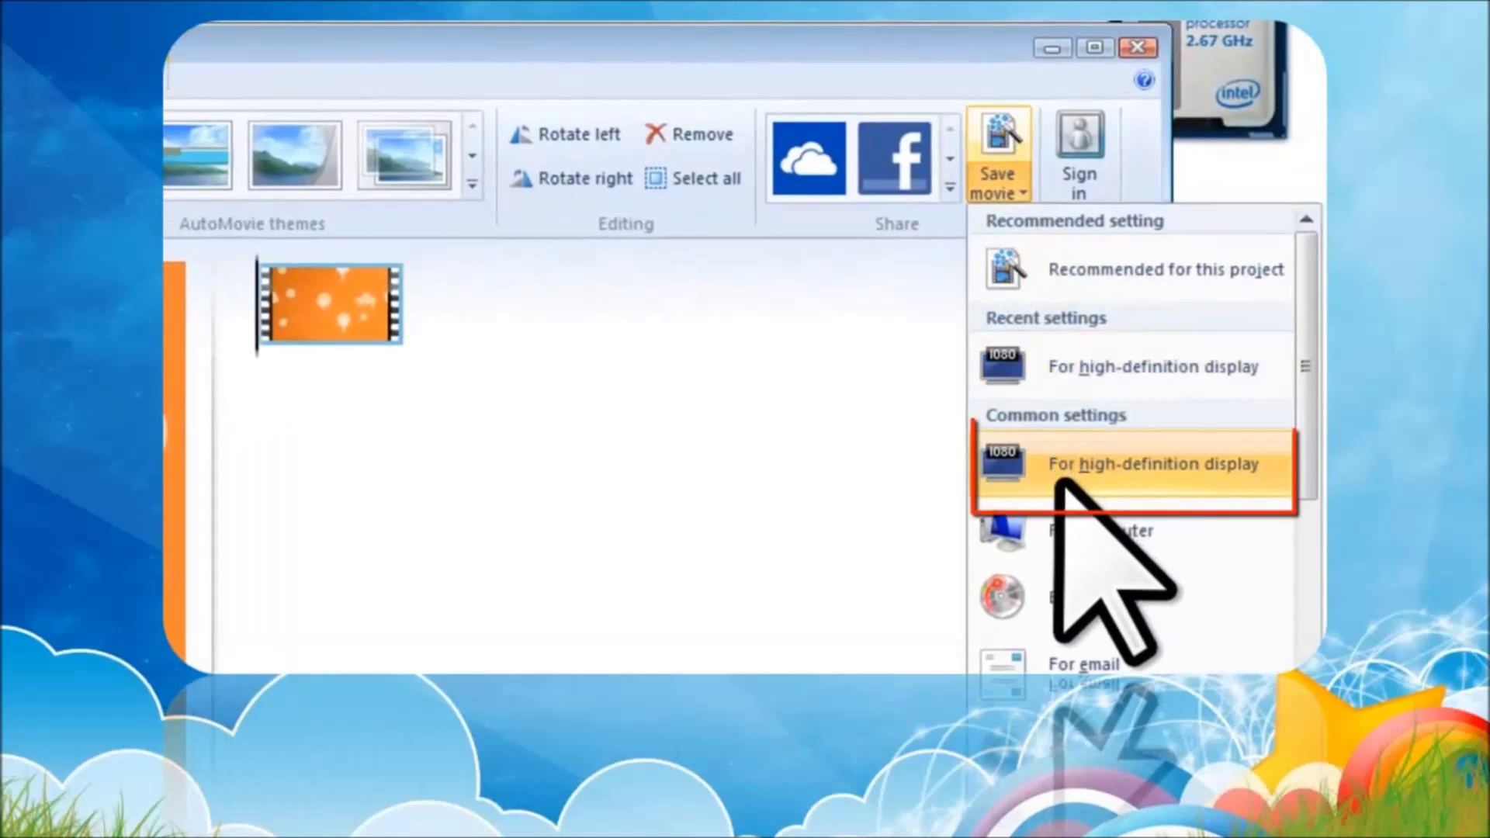
Step: Save the movie for high-definition display to the Desktop under the name 'Final'
{"action": "left_click", "coordinate": [1082, 472]}
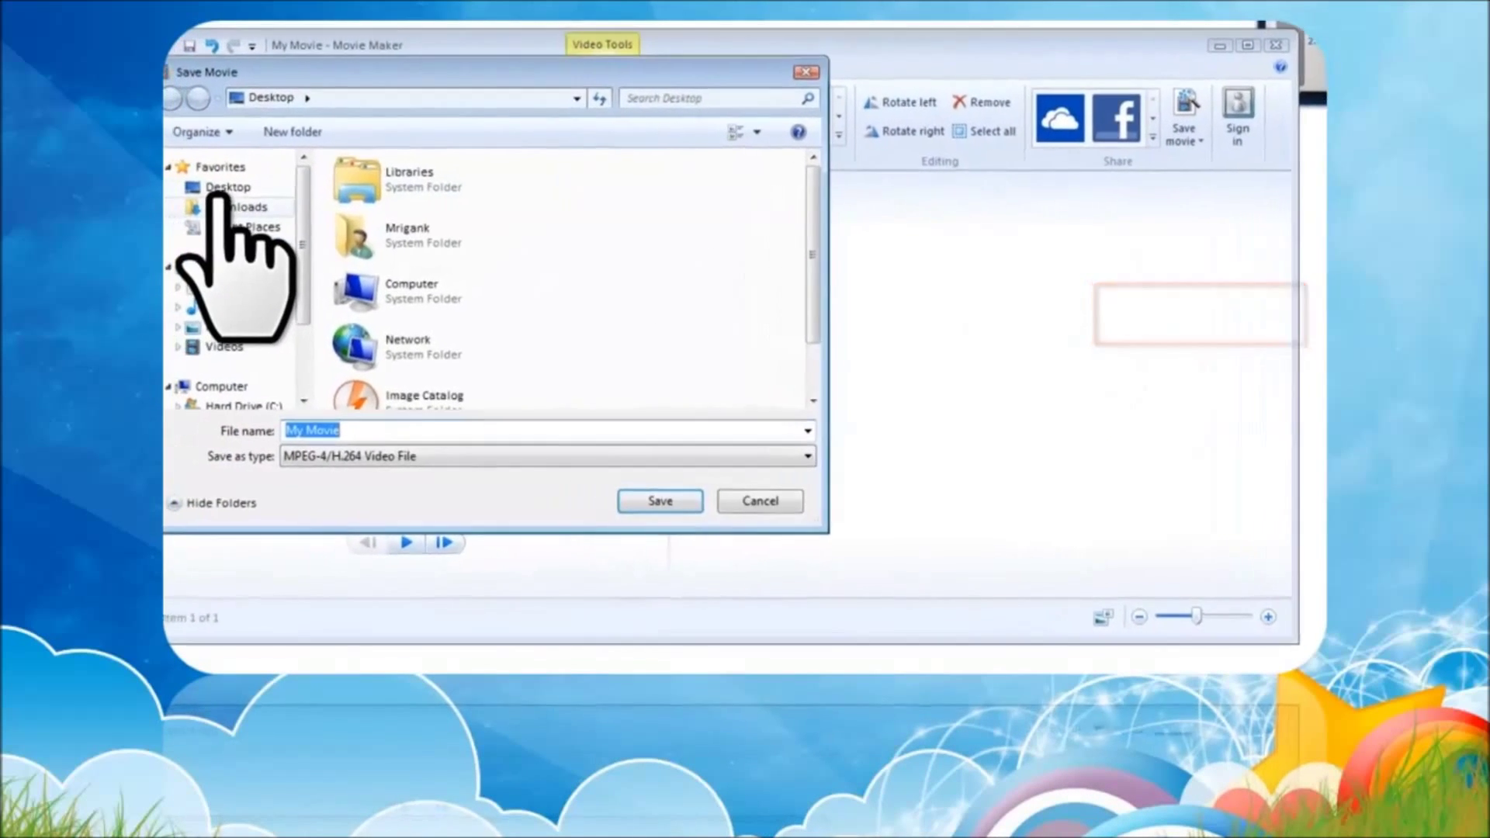
{"action": "left_click", "coordinate": [204, 198]}
{"action": "double_click", "coordinate": [349, 433]}
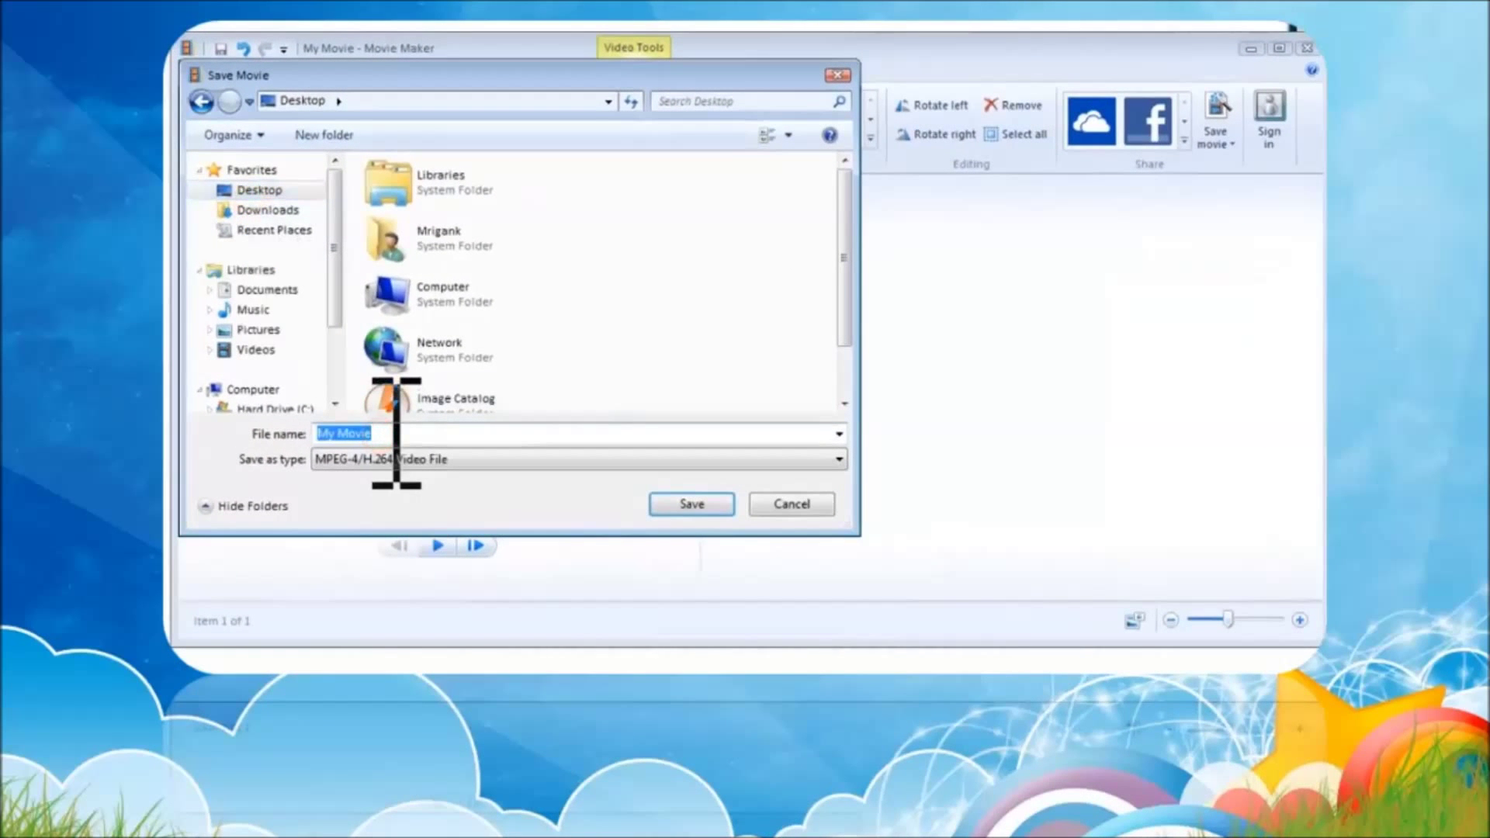
{"action": "type", "text": "Final"}
{"action": "key", "text": "Return"}
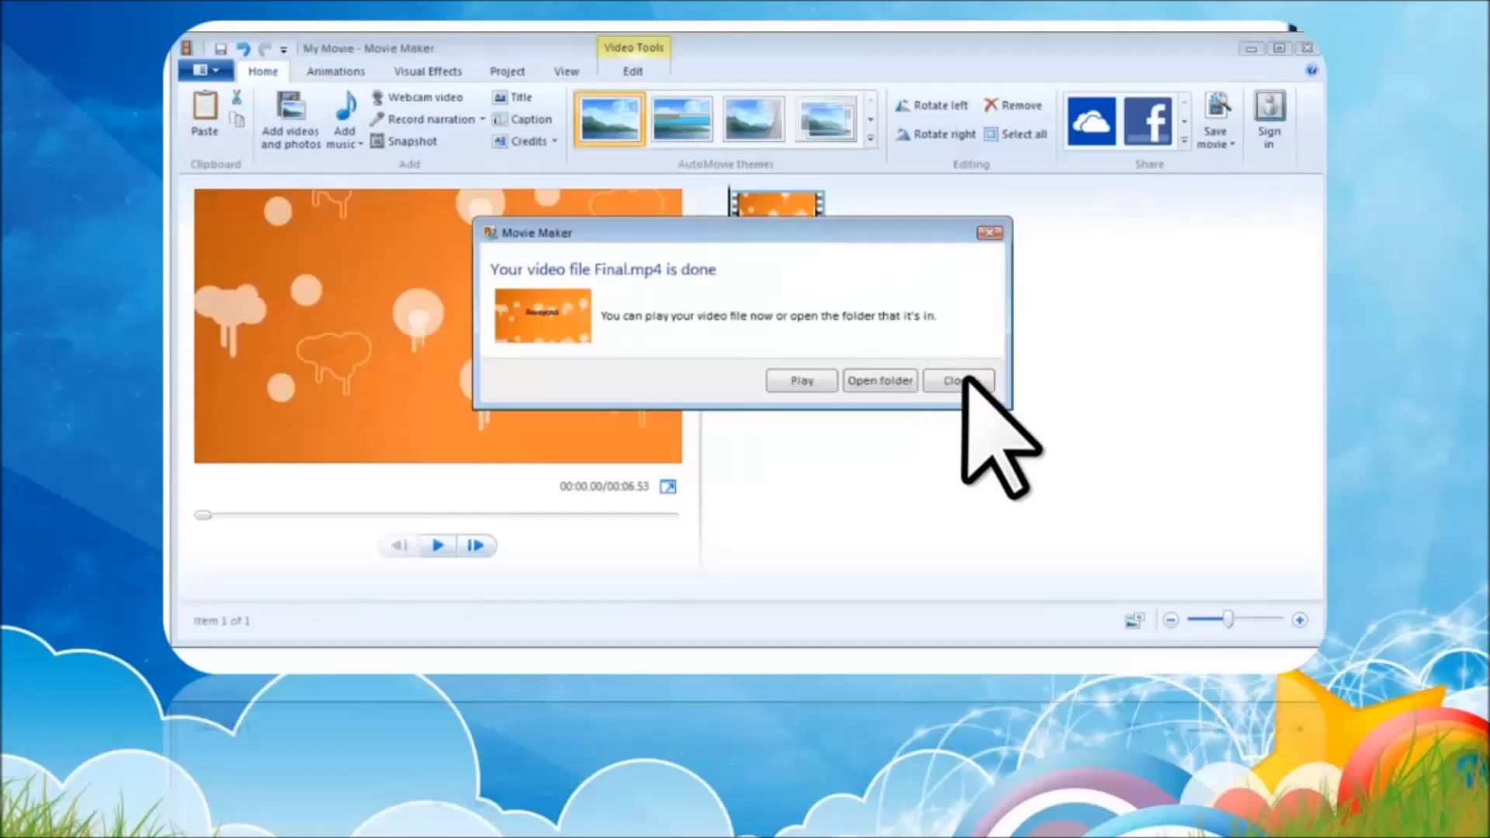
Step: Dismiss the completion message once Final.mp4 finishes exporting
{"action": "left_click", "coordinate": [970, 378]}
Step: Quit Movie Maker without saving the project and move the Final video icon mid-desktop
{"action": "left_click", "coordinate": [1280, 49]}
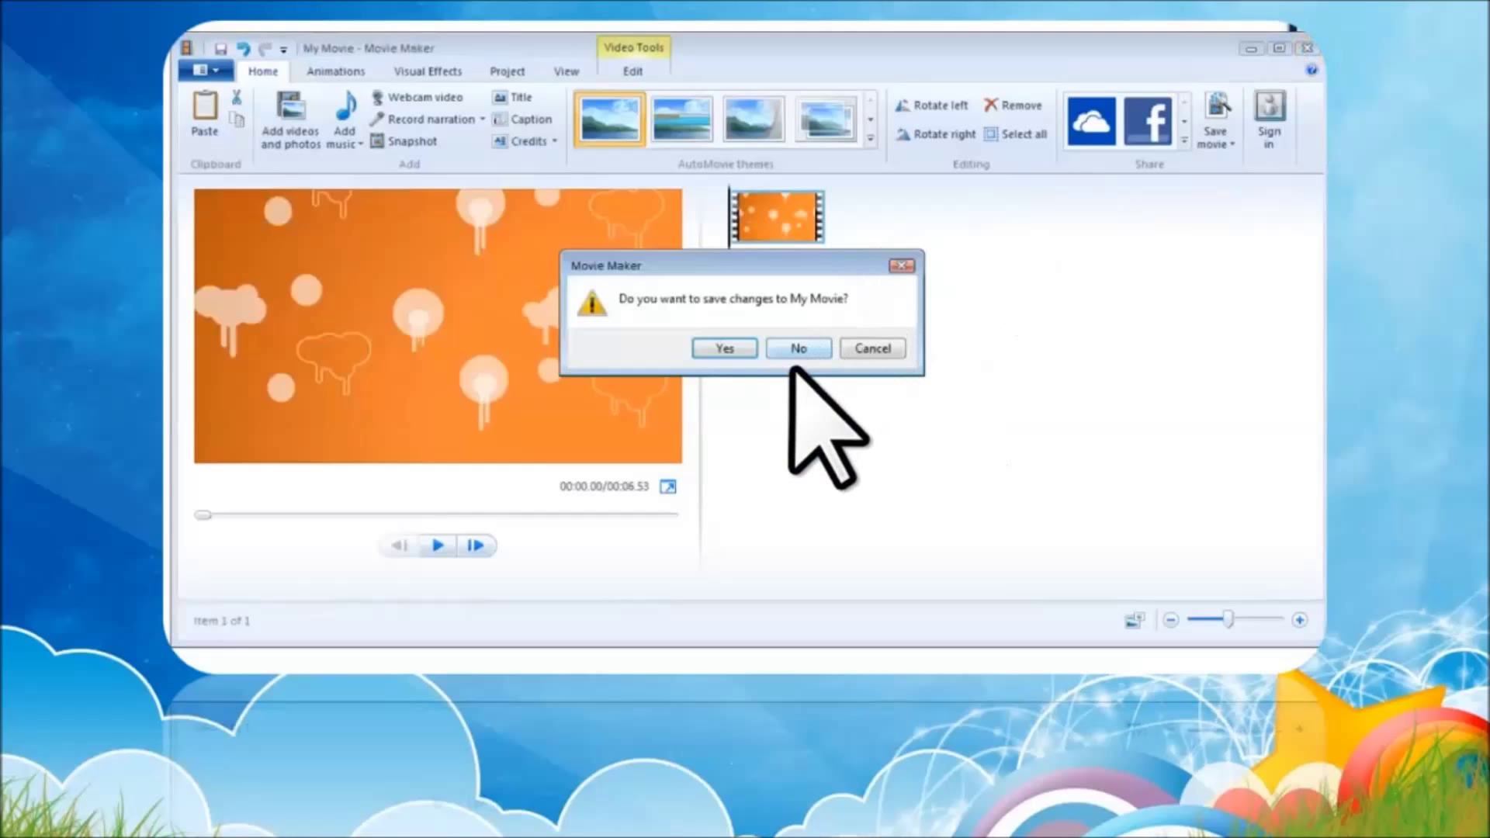
{"action": "left_click", "coordinate": [897, 387]}
{"action": "left_click_drag", "start_coordinate": [210, 466], "coordinate": [731, 323]}
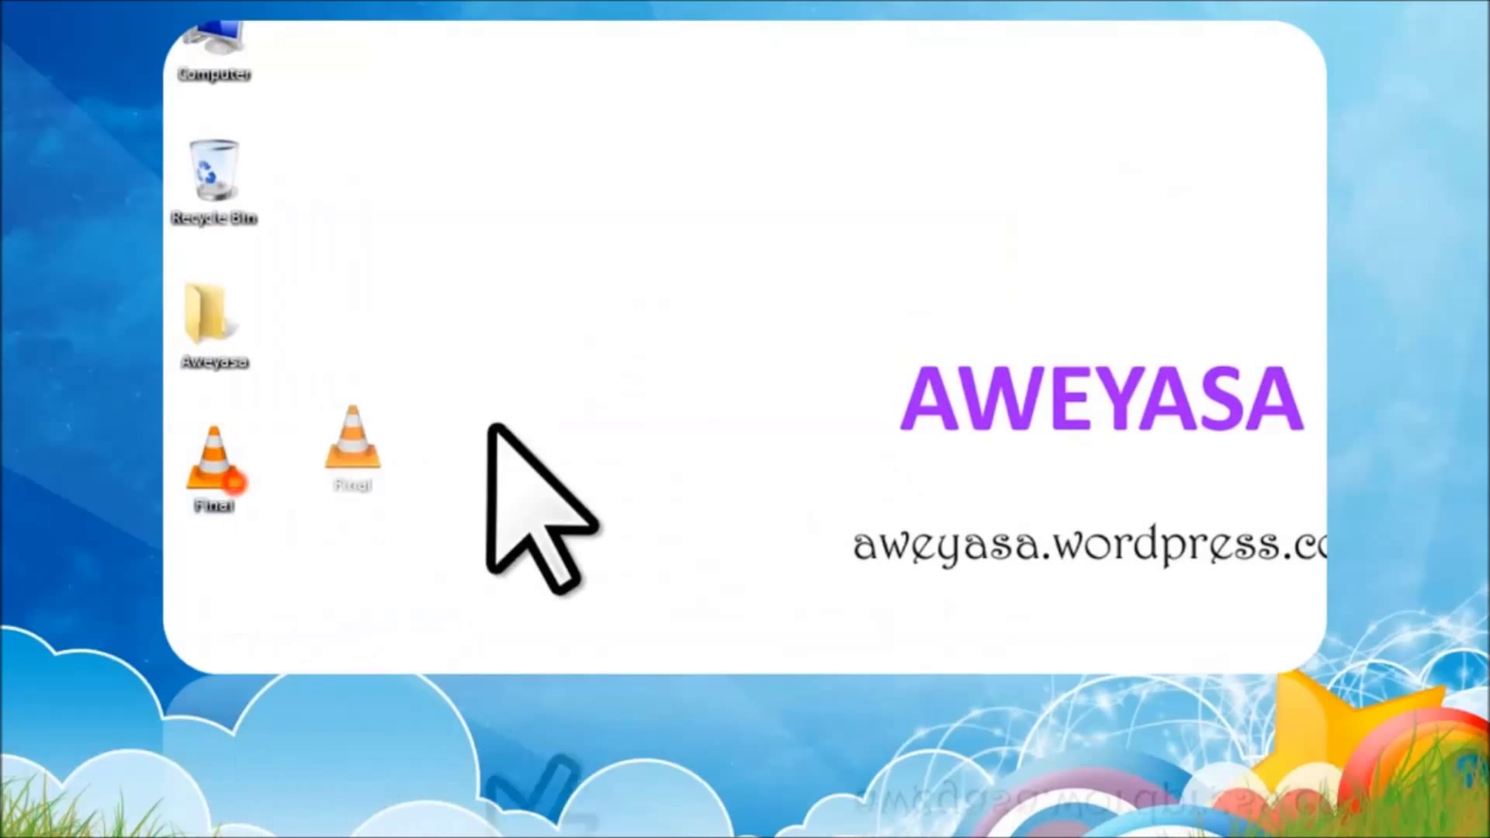